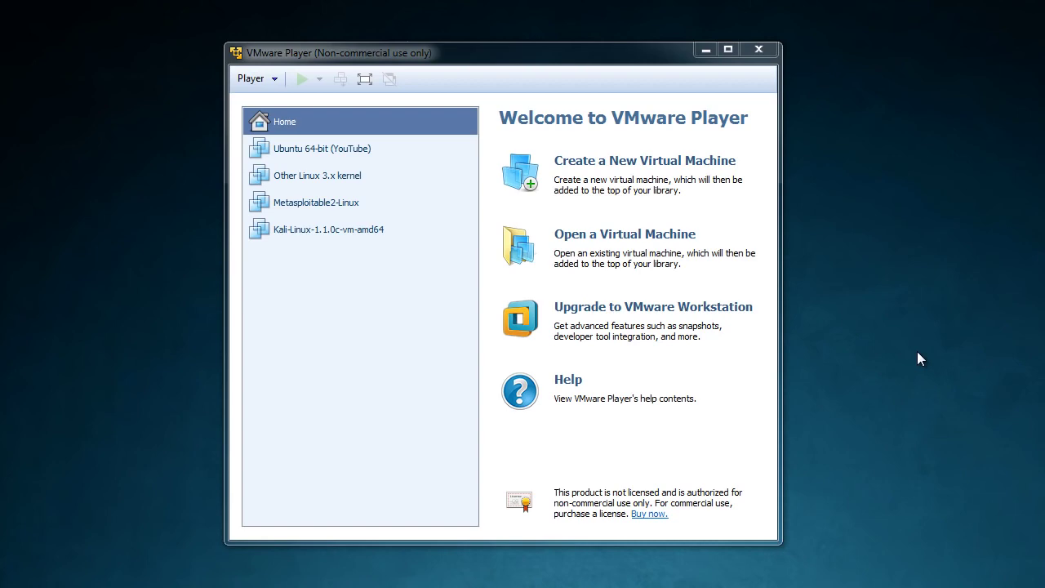
# - Select the Ubuntu 64-bit (YouTube) machine and review its USB Controller settings without changes
pyautogui.click(706, 51)
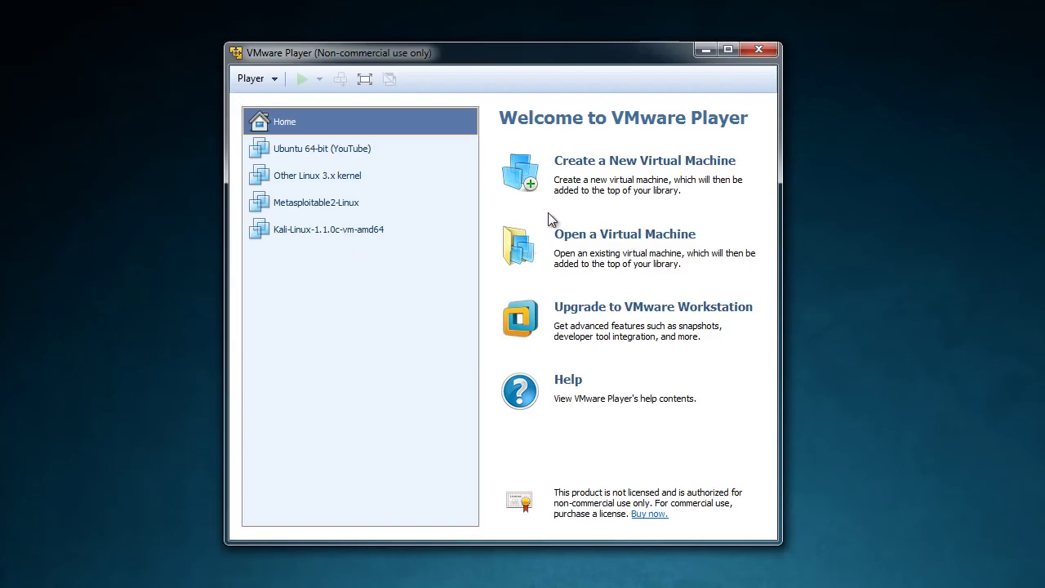
pyautogui.click(292, 145)
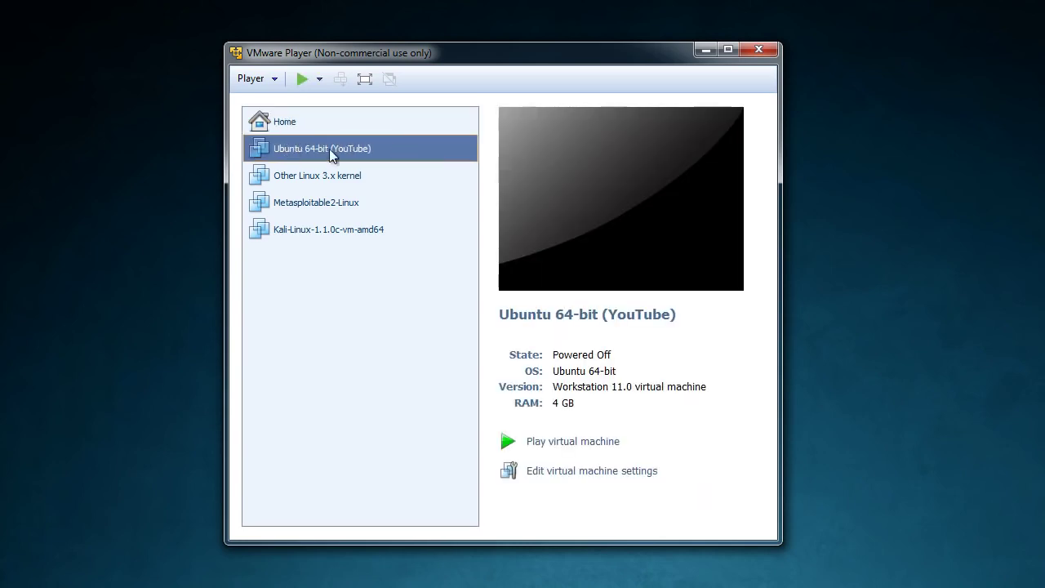
pyautogui.click(592, 472)
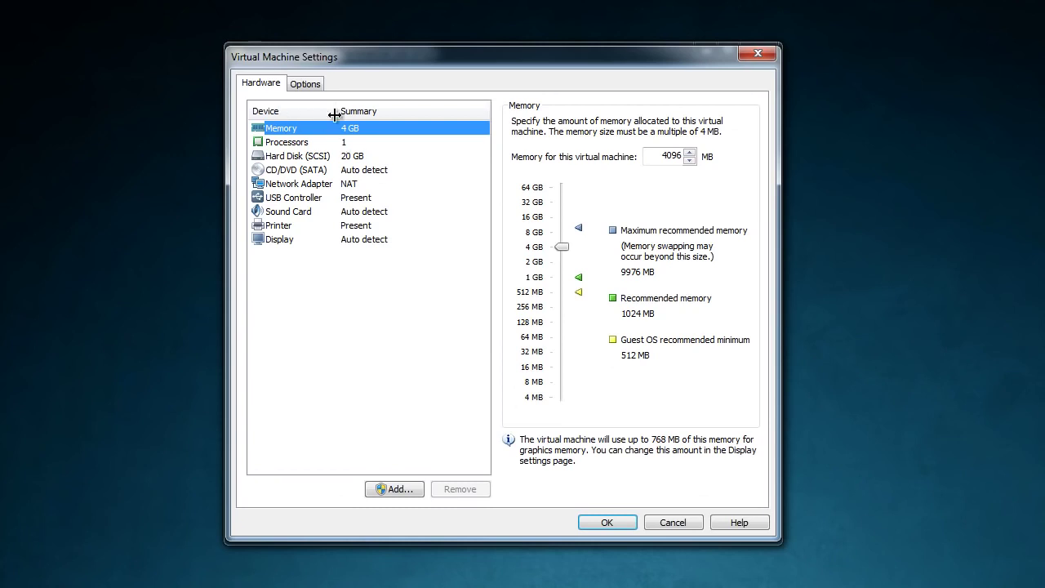
pyautogui.click(295, 201)
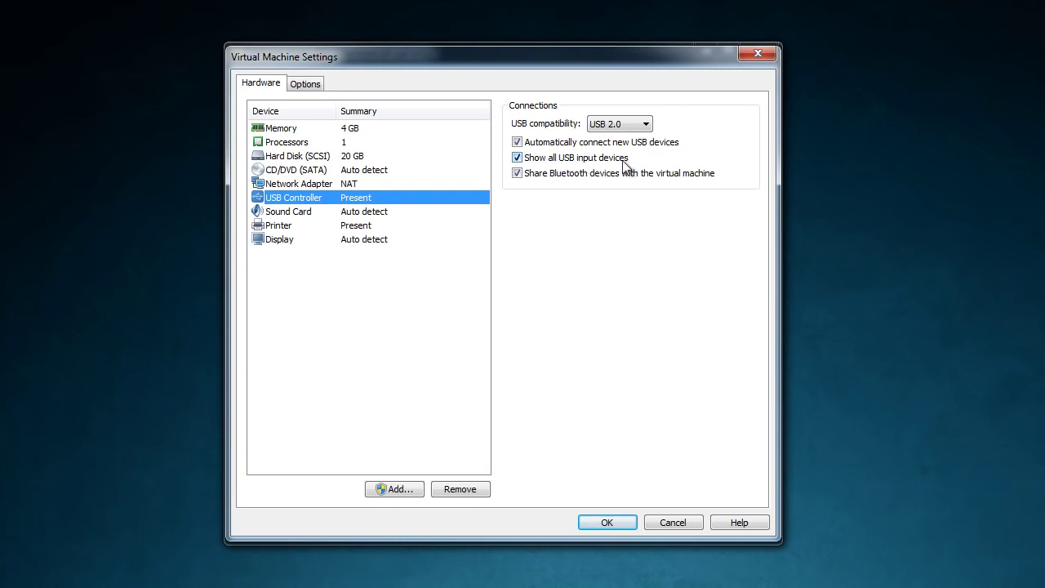
pyautogui.click(673, 523)
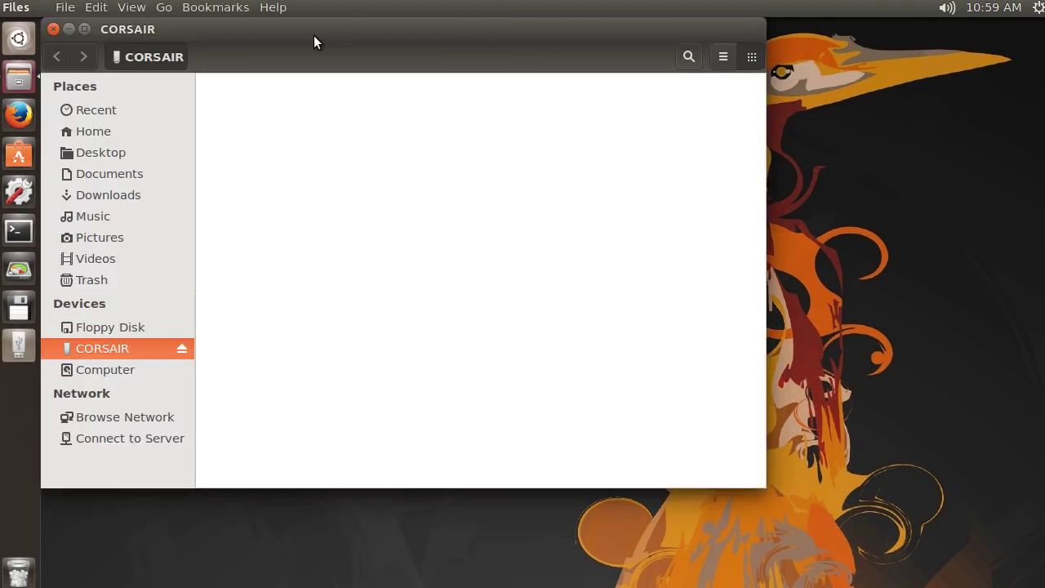
# - Move the empty CORSAIR drive window aside and close it
pyautogui.moveTo(315, 37); pyautogui.dragTo(573, 84)
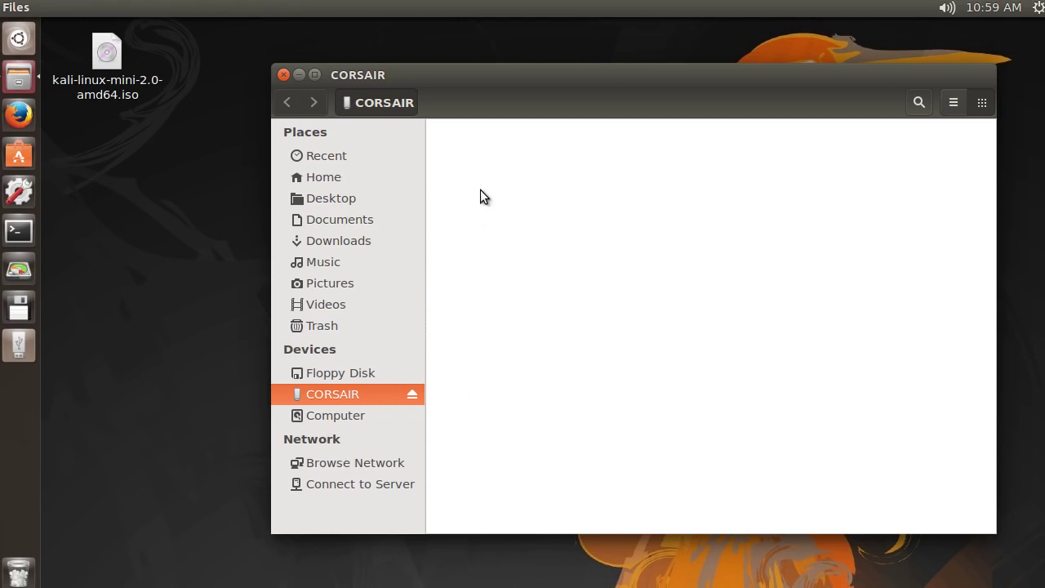
pyautogui.click(284, 76)
pyautogui.click(18, 232)
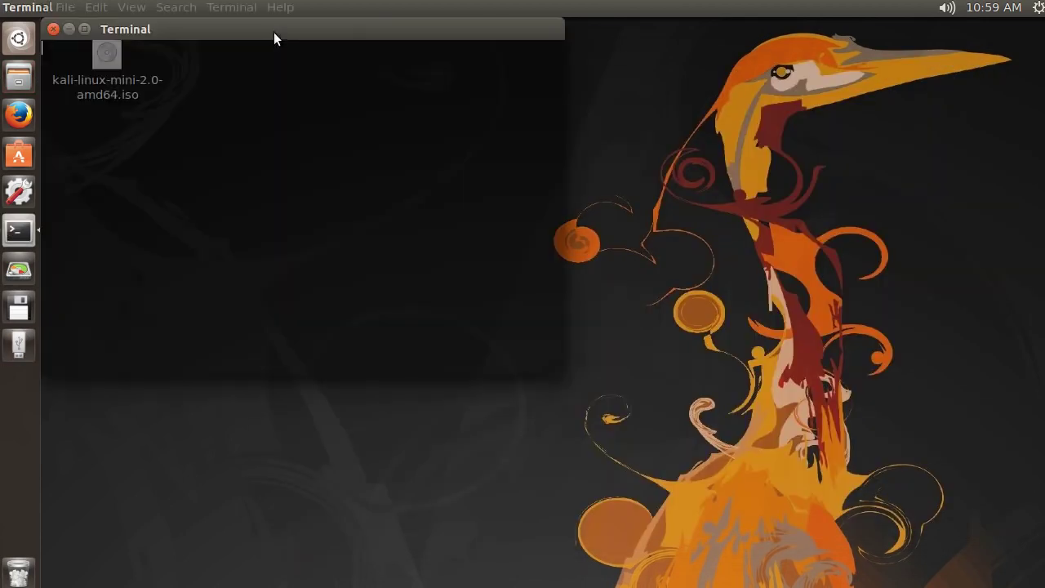
# - Switch the terminal to a larger-font profile and settle the window into position
pyautogui.moveTo(275, 36); pyautogui.dragTo(425, 101)
pyautogui.rightClick(359, 205)
pyautogui.moveTo(399, 331)
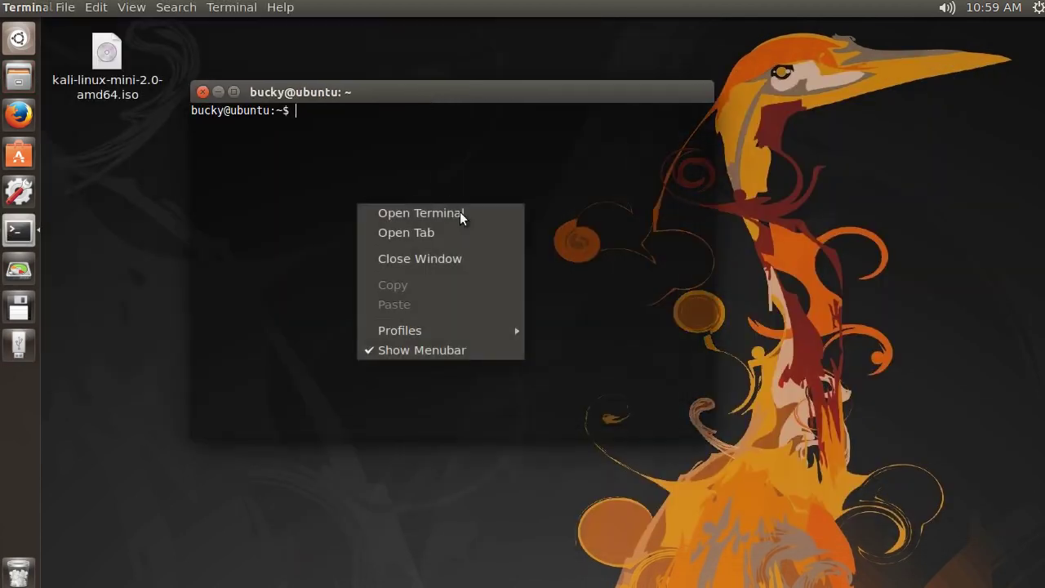
pyautogui.click(559, 344)
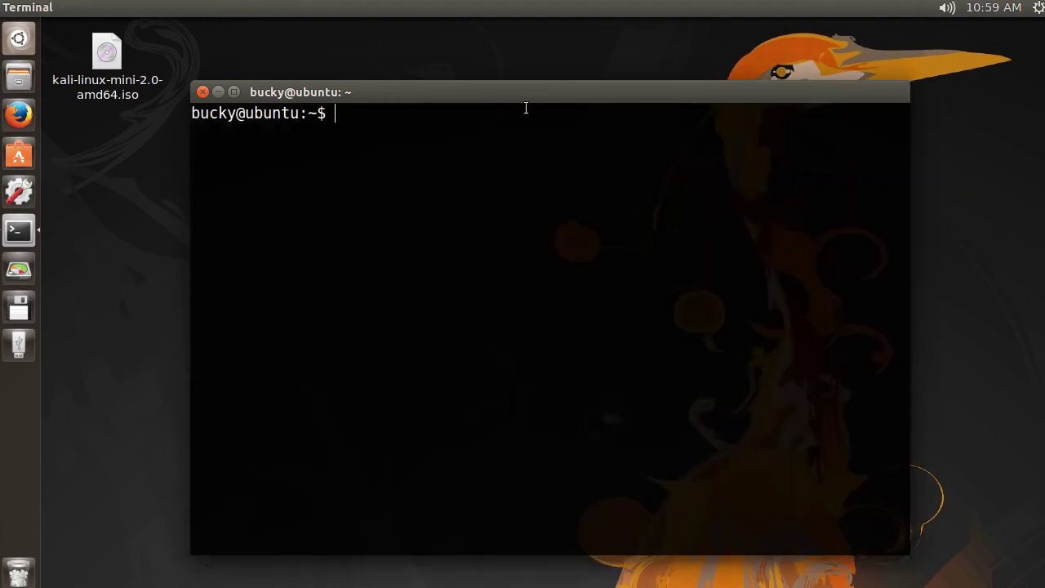
pyautogui.moveTo(542, 98); pyautogui.dragTo(536, 62)
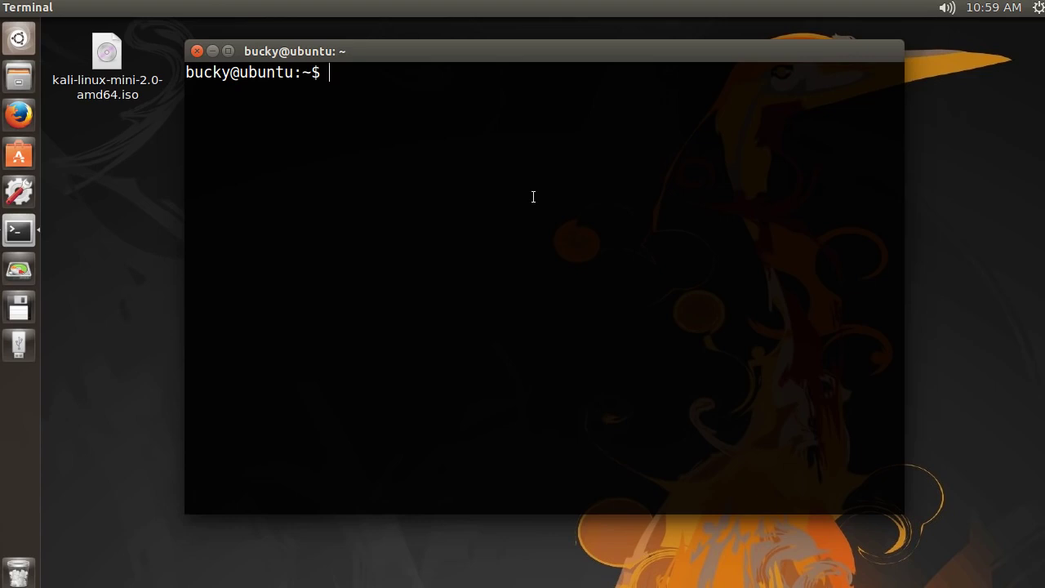
pyautogui.moveTo(529, 53); pyautogui.dragTo(534, 66)
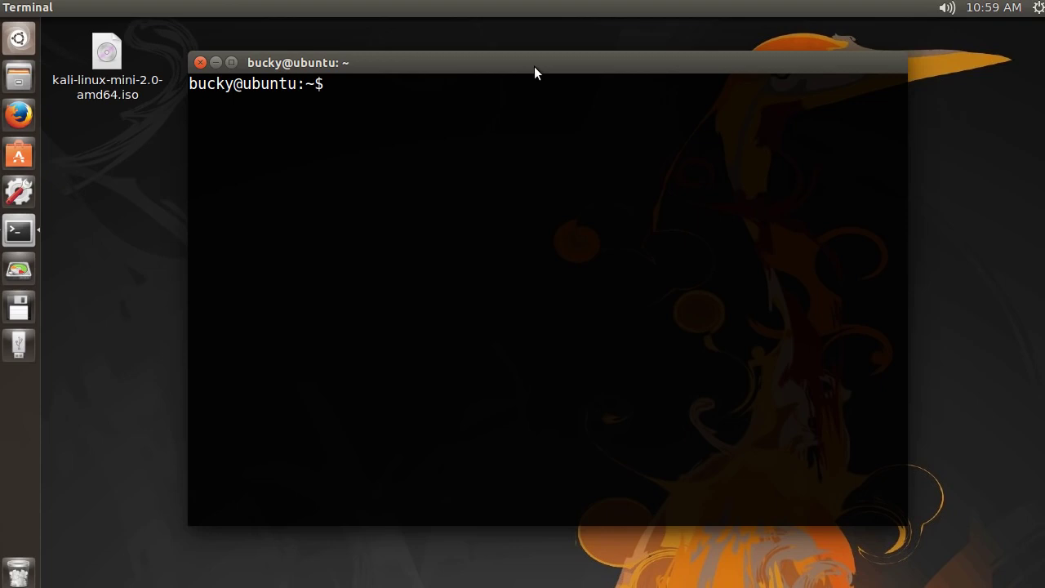
# - Confirm GParted is installed with 'sudo apt-get install gparted', then launch 'sudo gparted'
pyautogui.write('sudo')
pyautogui.write(' apt-get ')
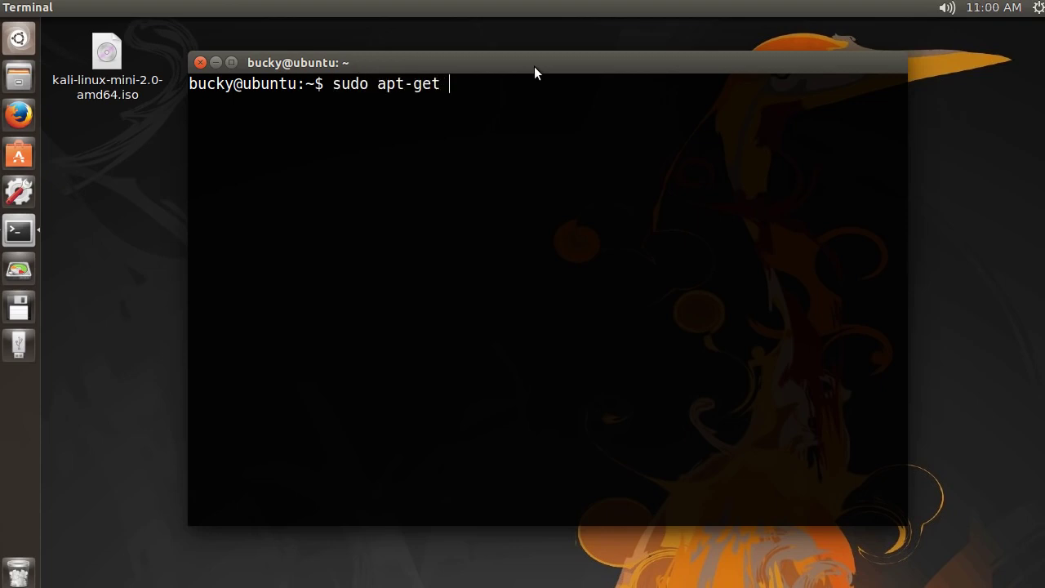
pyautogui.write('install gpar')
pyautogui.write('ted')
pyautogui.press('Return')
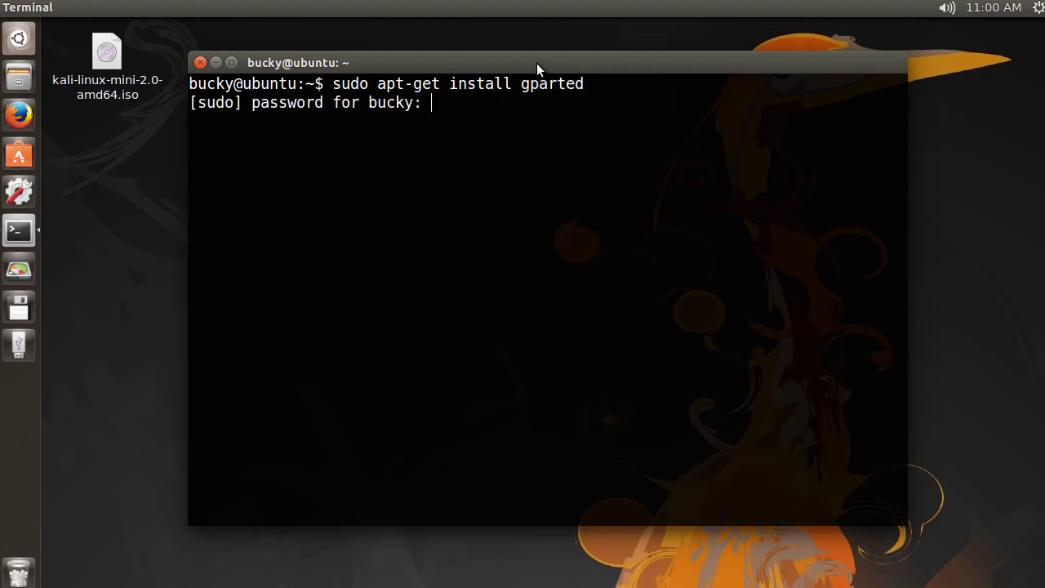
pyautogui.press('Return')
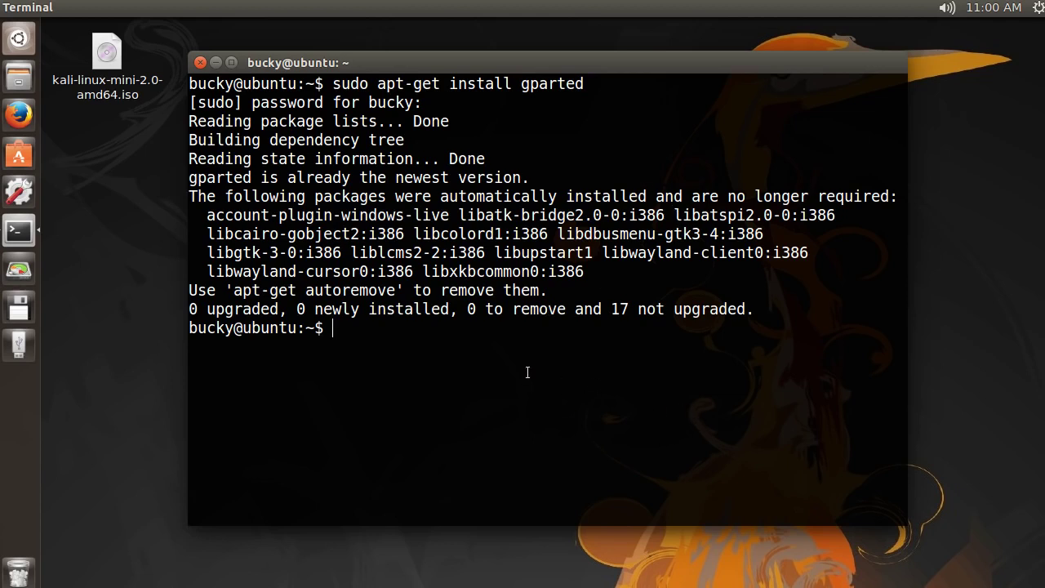
pyautogui.write('sudo g')
pyautogui.write('parted')
pyautogui.press('Return')
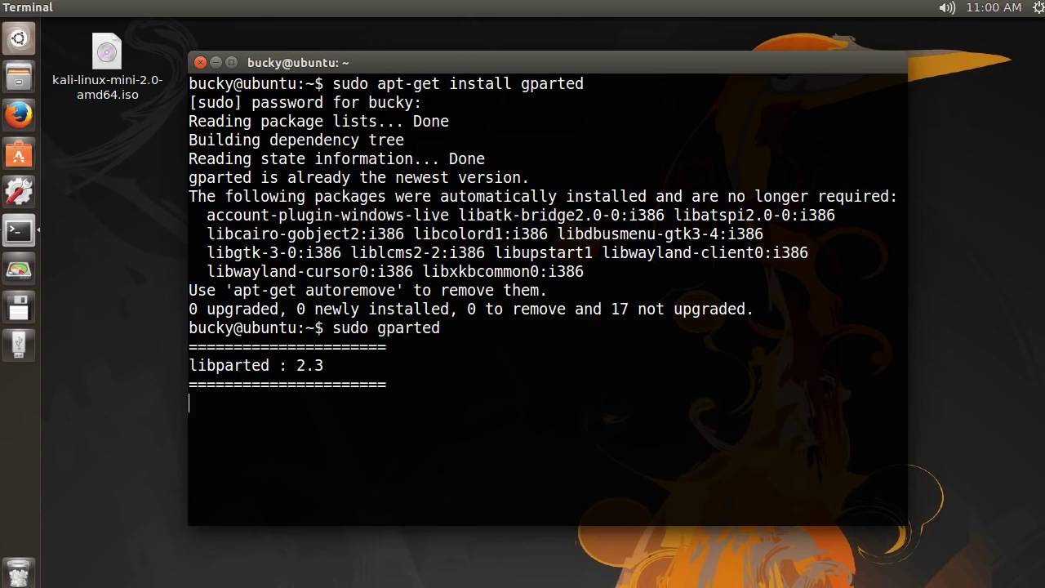
# - Hide Terminal, move and enlarge GParted, and show the /dev/sda and /dev/sdb disk list
pyautogui.click(216, 63)
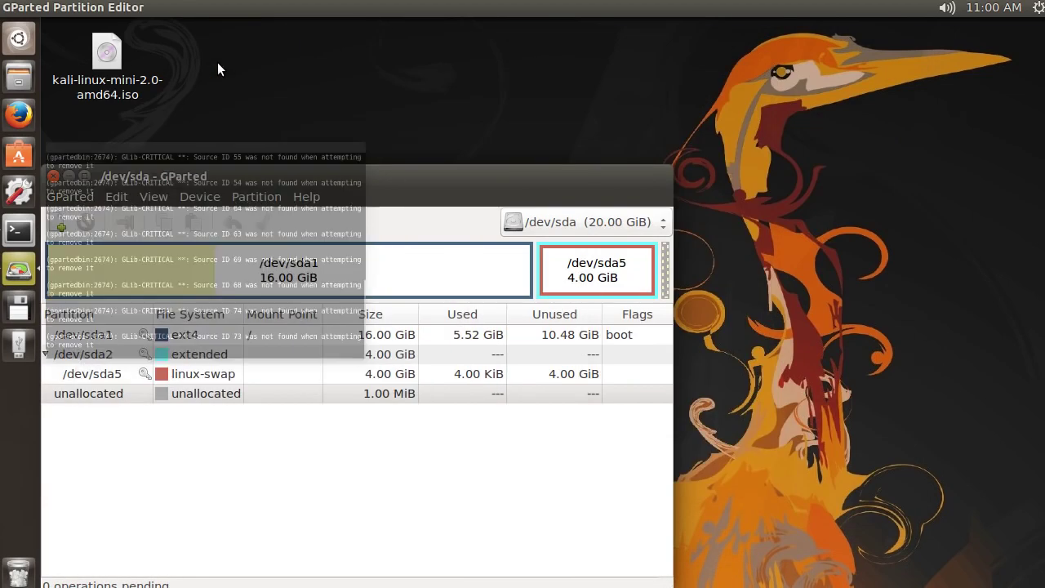
pyautogui.moveTo(246, 174); pyautogui.dragTo(381, 63)
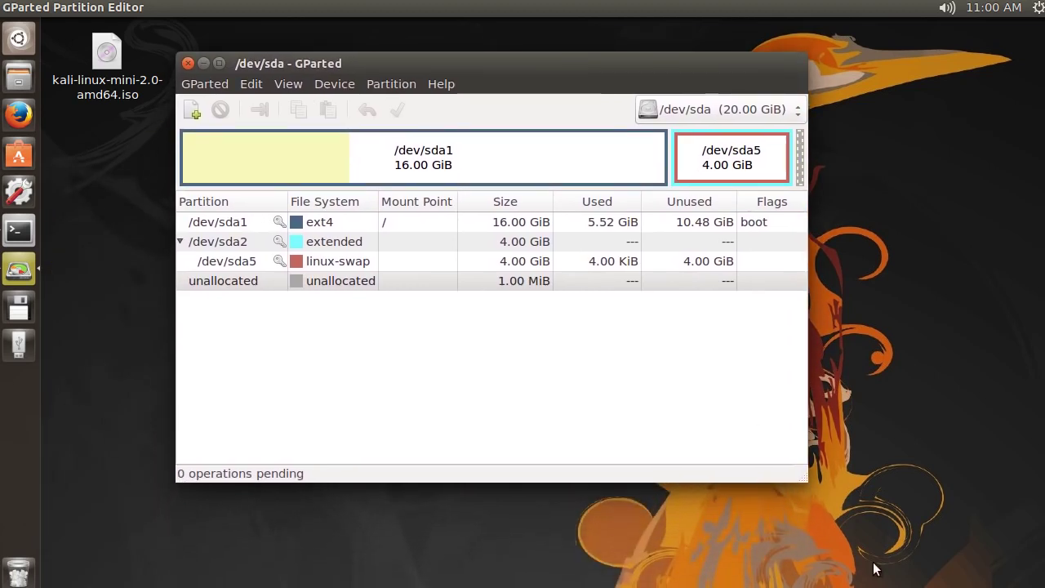
pyautogui.moveTo(801, 479); pyautogui.dragTo(911, 538)
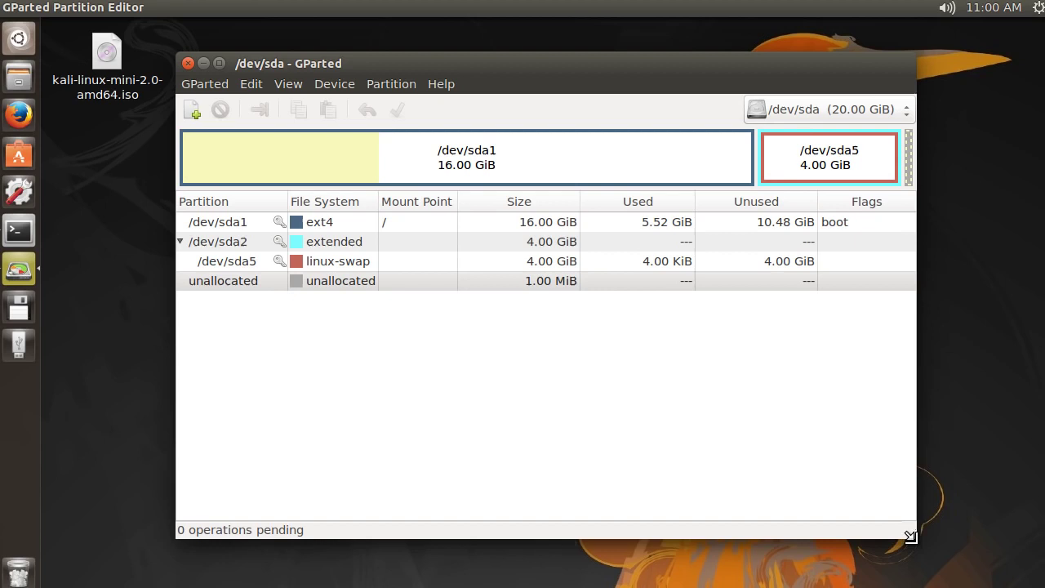
pyautogui.moveTo(437, 65); pyautogui.dragTo(478, 67)
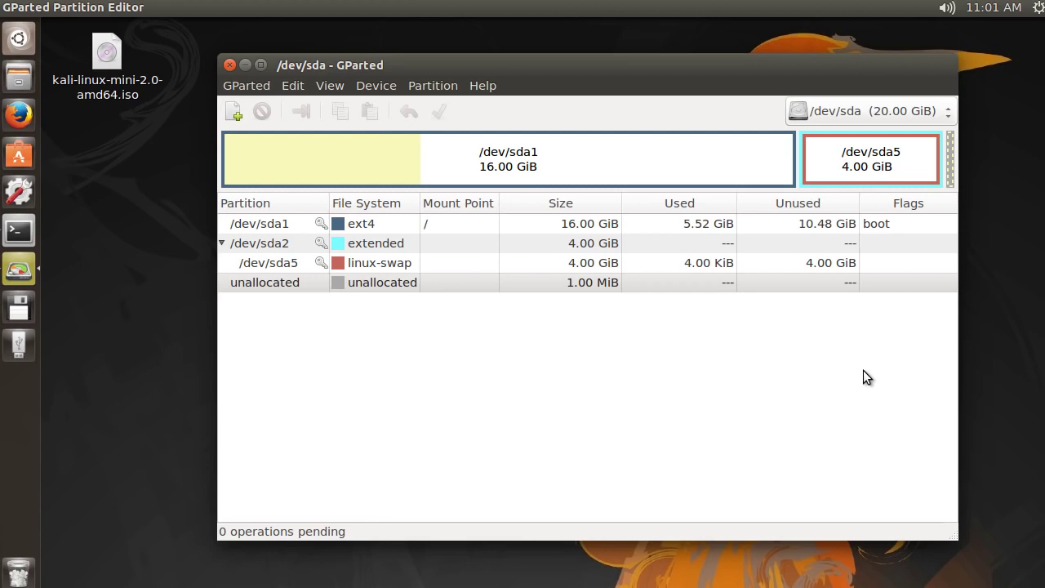
pyautogui.click(887, 111)
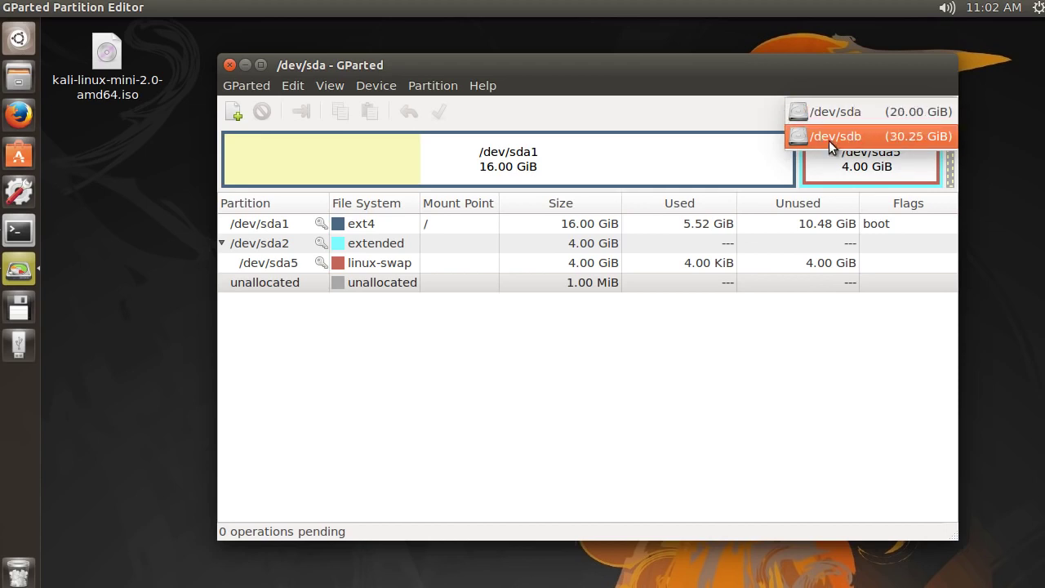
# - Keep /dev/sda (20.00 GiB) selected in the device dropdown
pyautogui.click(889, 109)
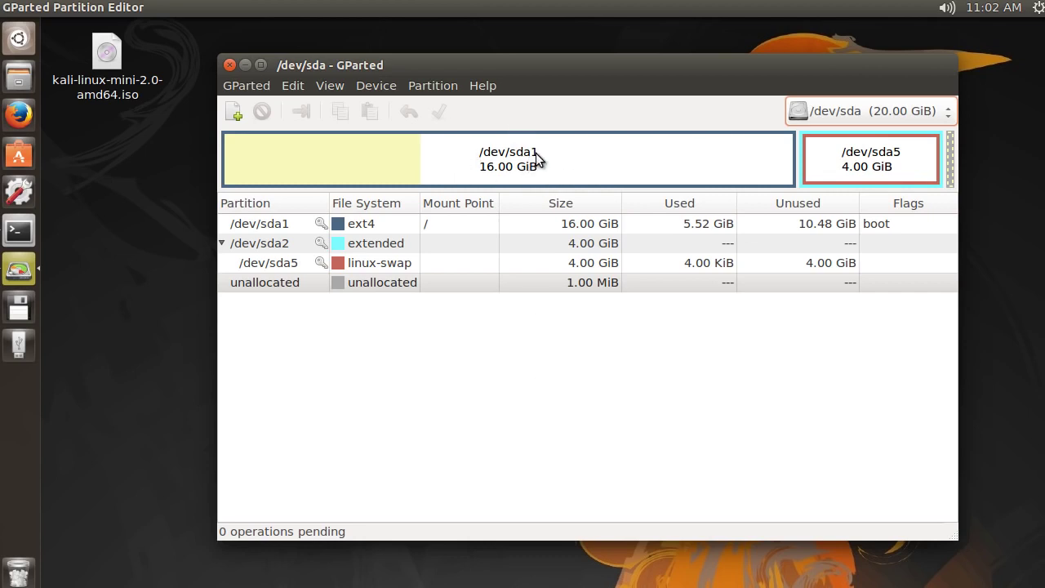
# - Inspect the /dev/sda1, extended /dev/sda2 and 1.00 MiB unallocated entries
pyautogui.click(287, 224)
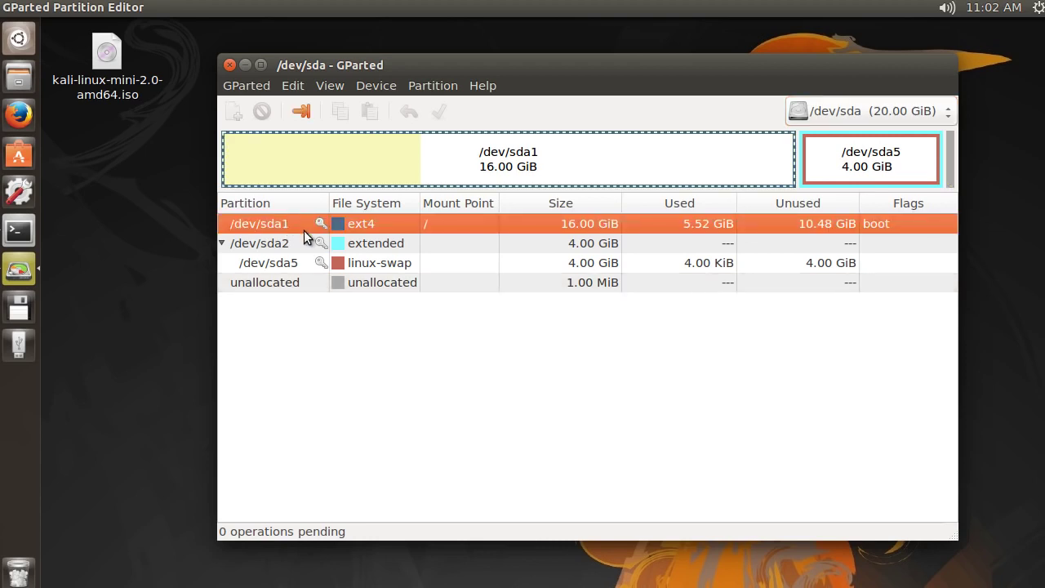
pyautogui.click(290, 243)
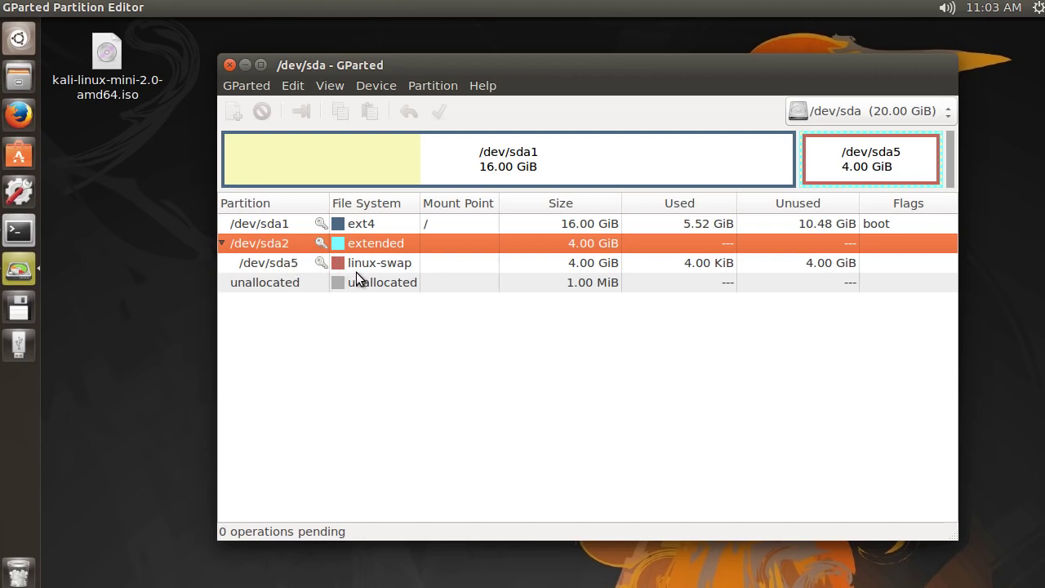
pyautogui.click(387, 284)
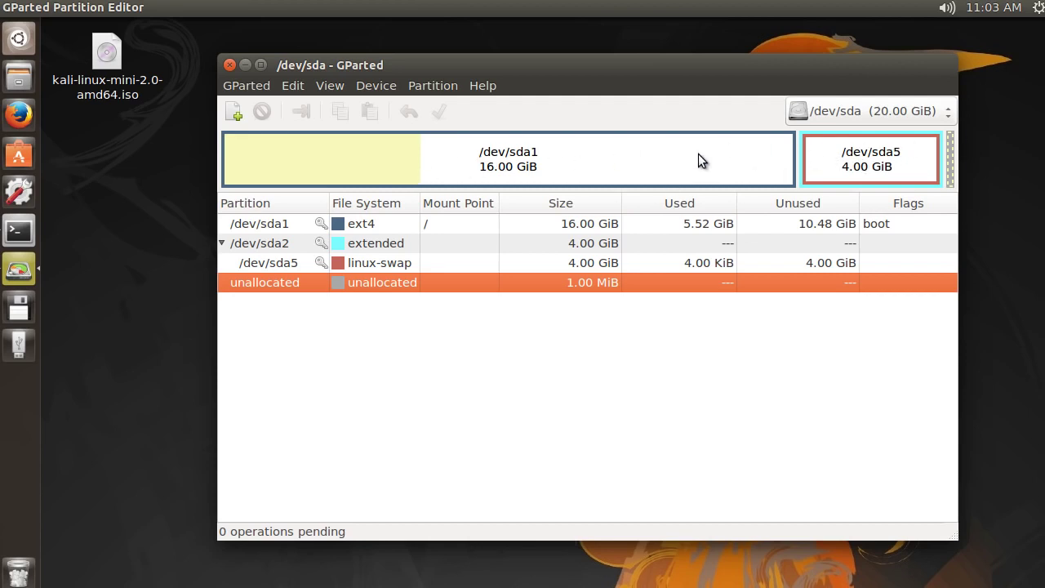
# - Switch the device selector to /dev/sdb (30.25 GiB), showing its CORSAIR fat32 partition
pyautogui.click(864, 112)
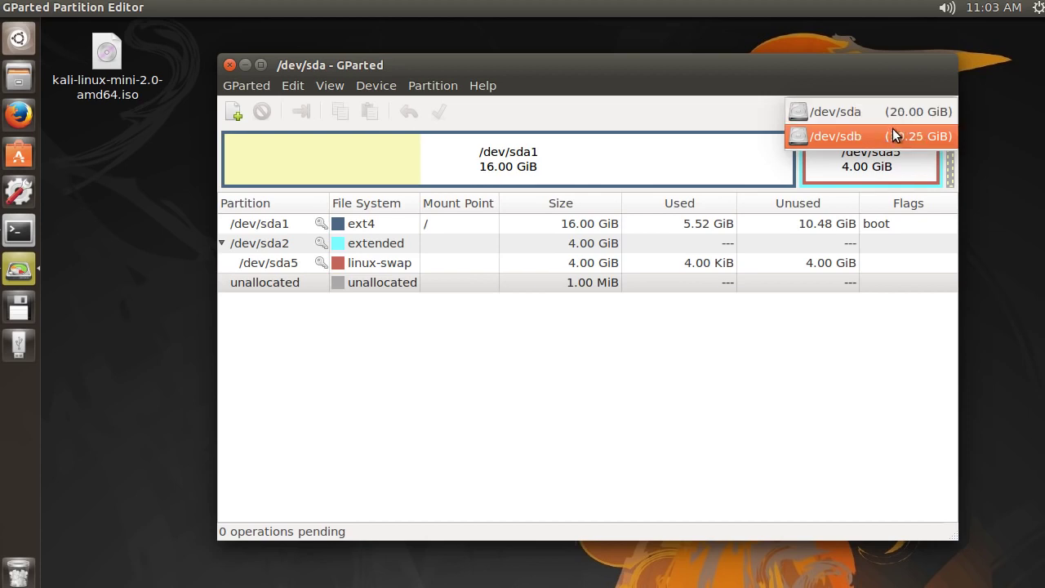
pyautogui.click(884, 135)
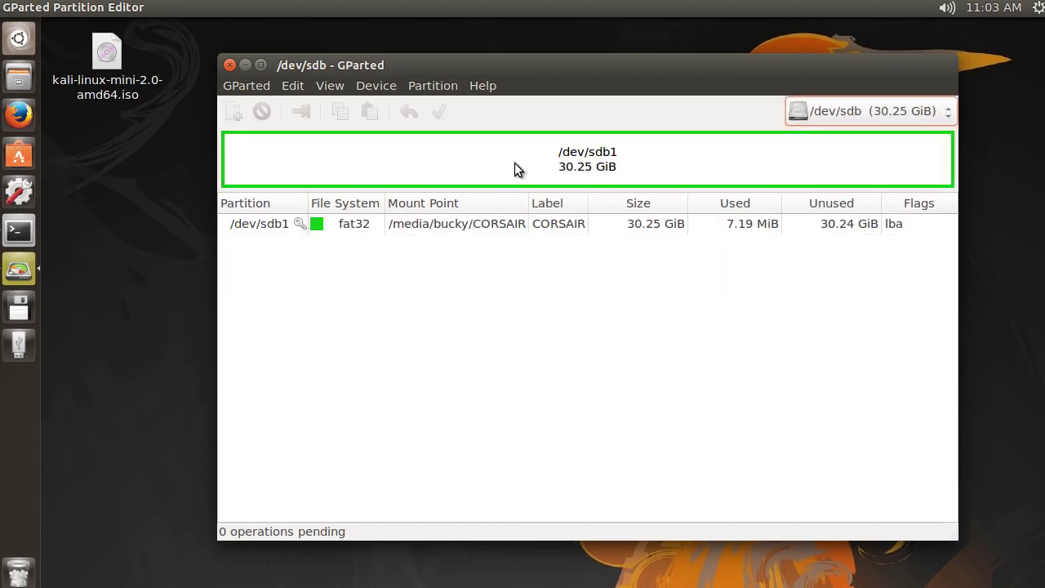